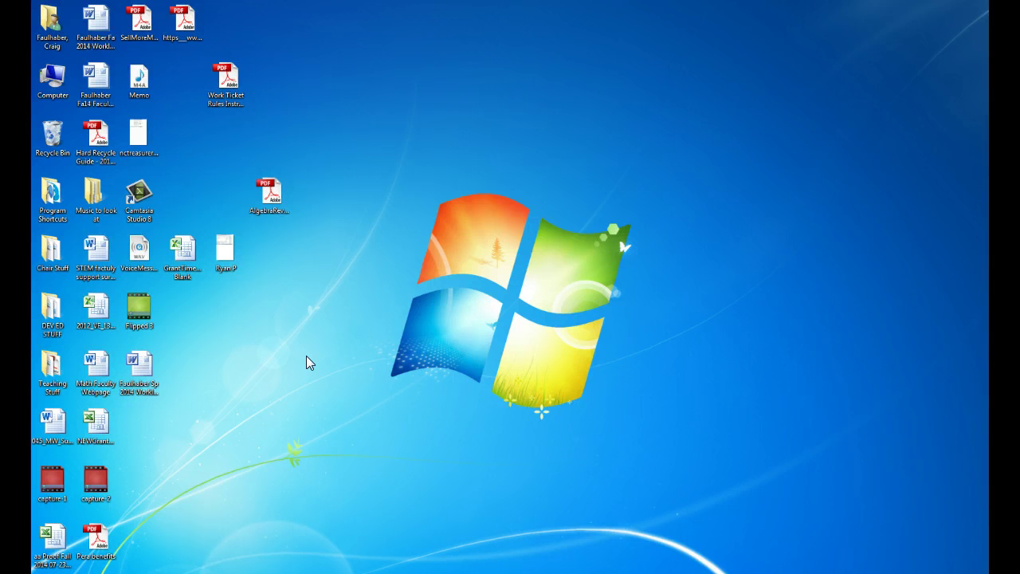
# - Select the Camtasia Studio 8 shortcut on the Windows desktop
pyautogui.click(137, 195)
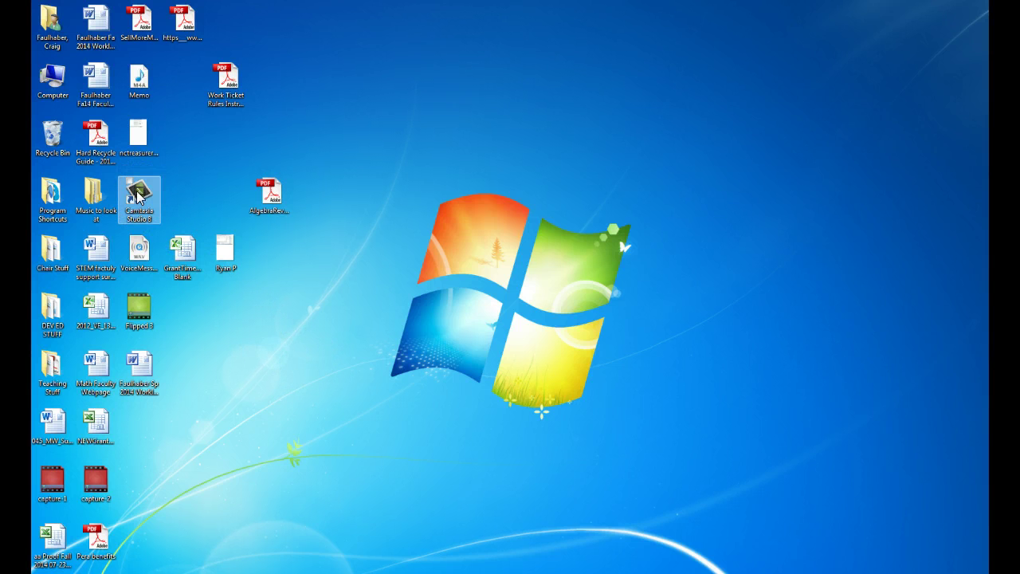
# - Launch Camtasia Studio 8 and choose Record the screen from the Welcome dialog
pyautogui.doubleClick(138, 195)
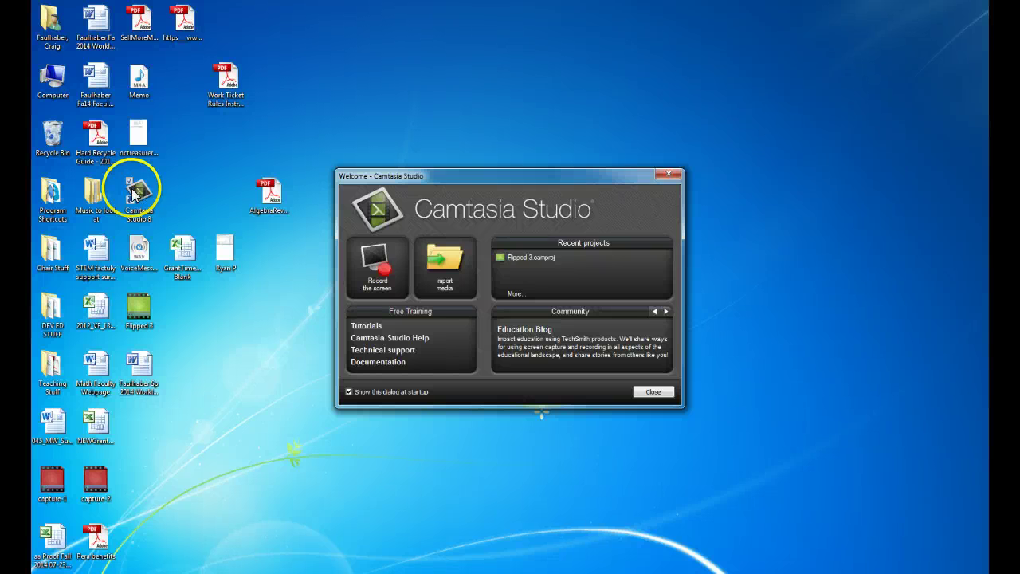
pyautogui.click(372, 282)
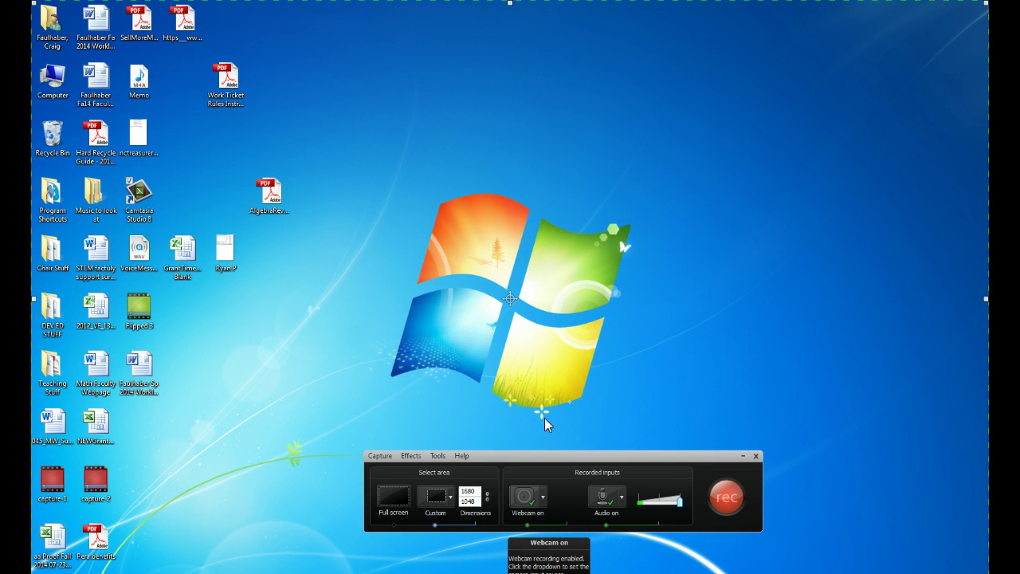
# - Select the Logitech HD Webcam C525, then turn webcam recording off
pyautogui.click(543, 497)
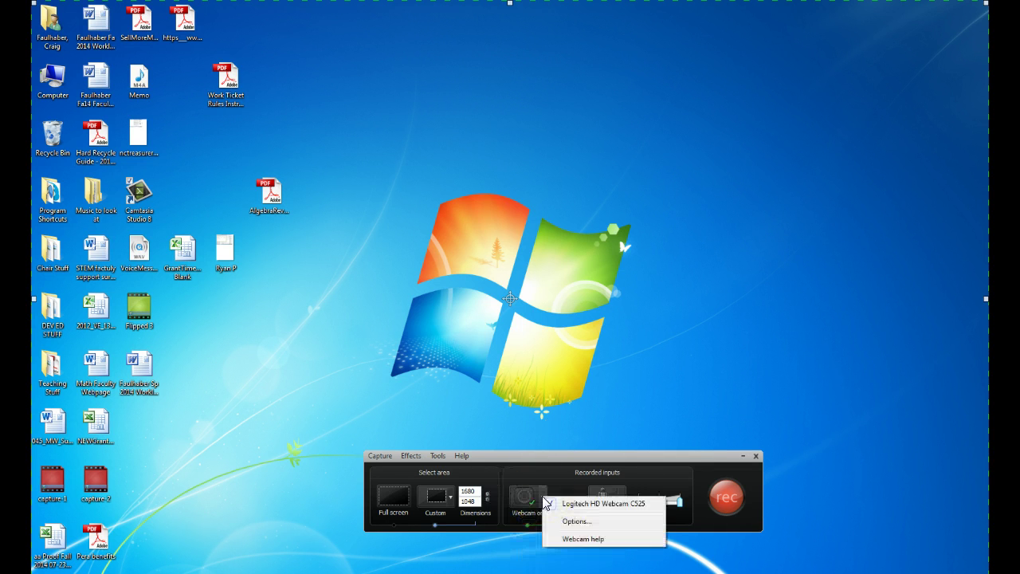
pyautogui.click(582, 504)
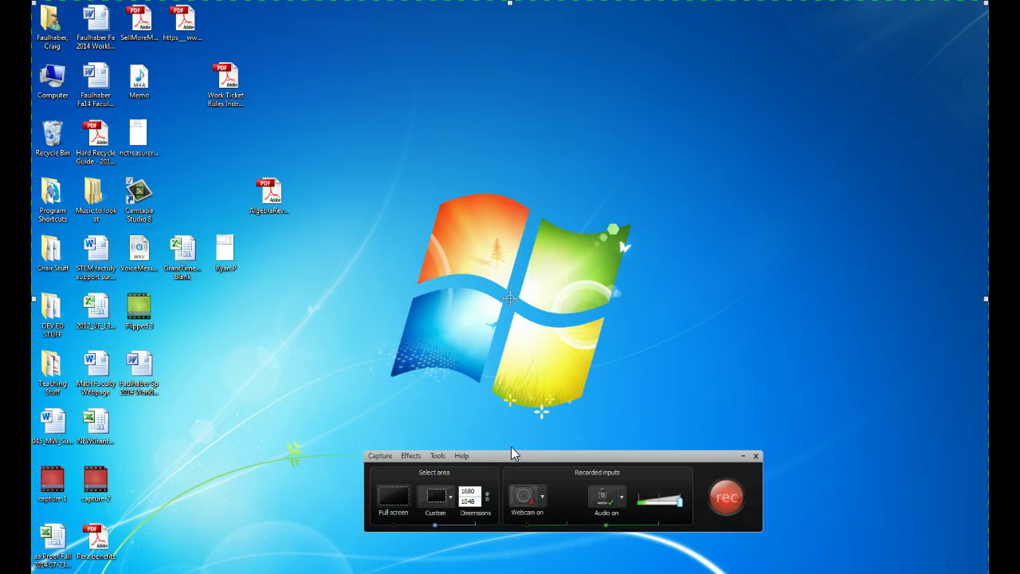
pyautogui.click(524, 496)
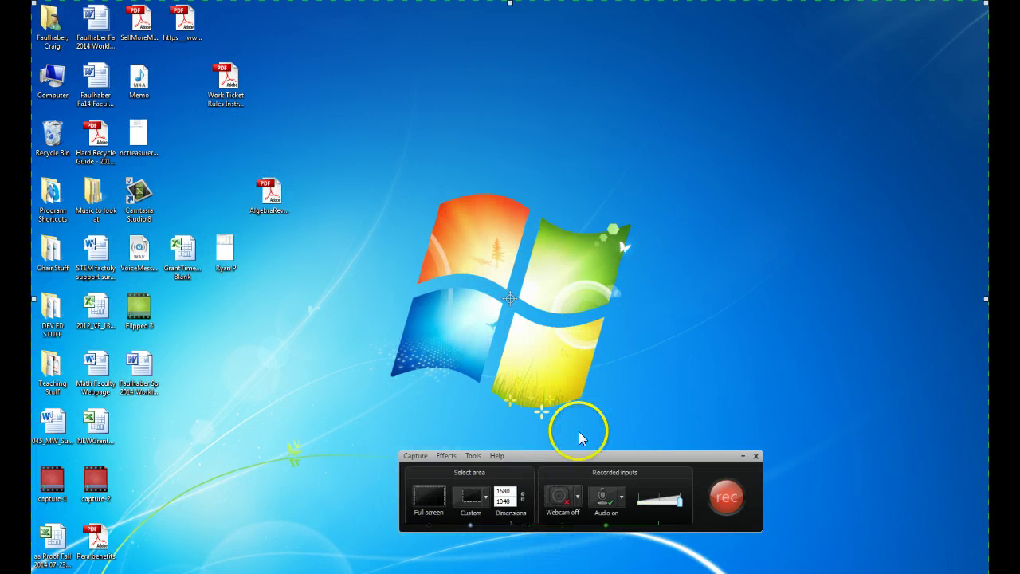
# - Leave the audio input unchanged and lower the recording volume to about three-quarters
pyautogui.click(632, 537)
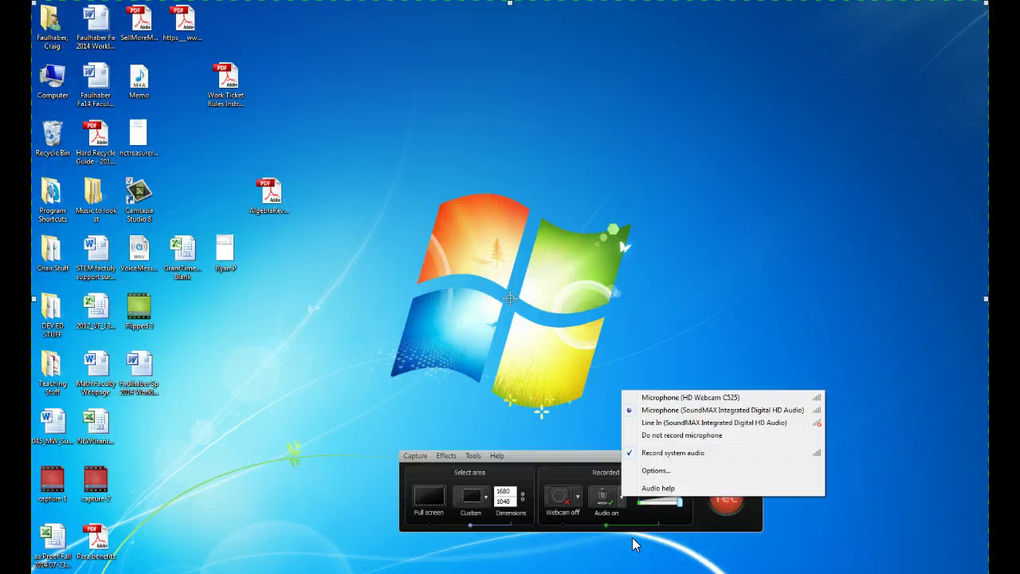
pyautogui.click(622, 501)
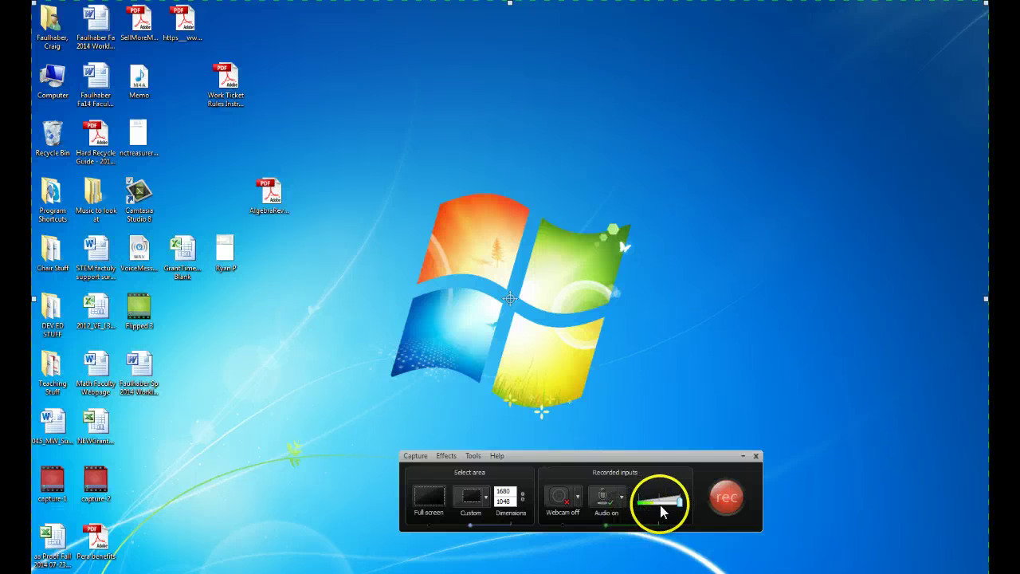
pyautogui.moveTo(678, 501)
pyautogui.mouseDown()
pyautogui.moveTo(663, 504)
pyautogui.moveTo(686, 511)
pyautogui.mouseUp()
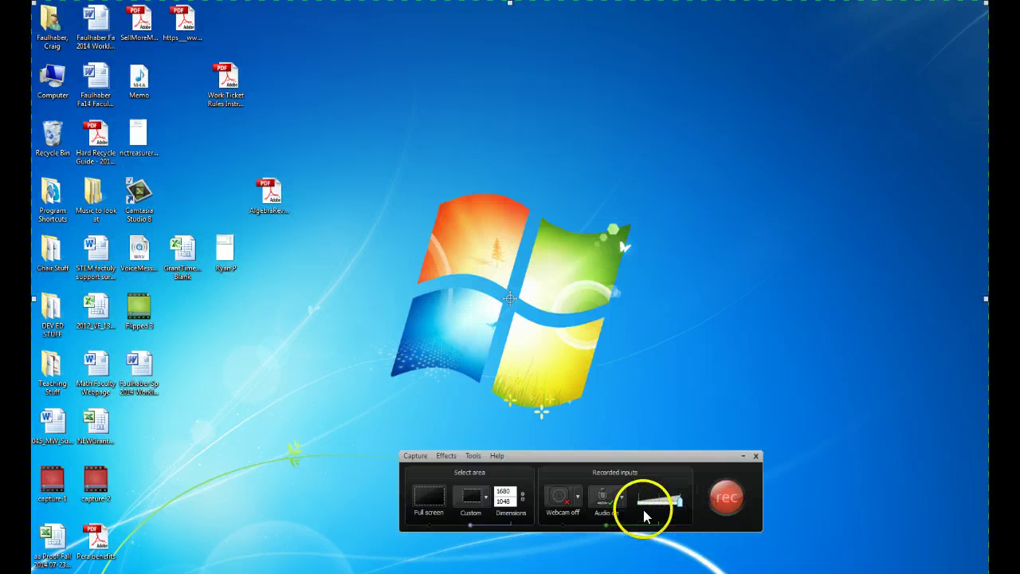
# - Switch to a Custom capture area, resize it to 1258 wide, and move it up-right
pyautogui.click(431, 496)
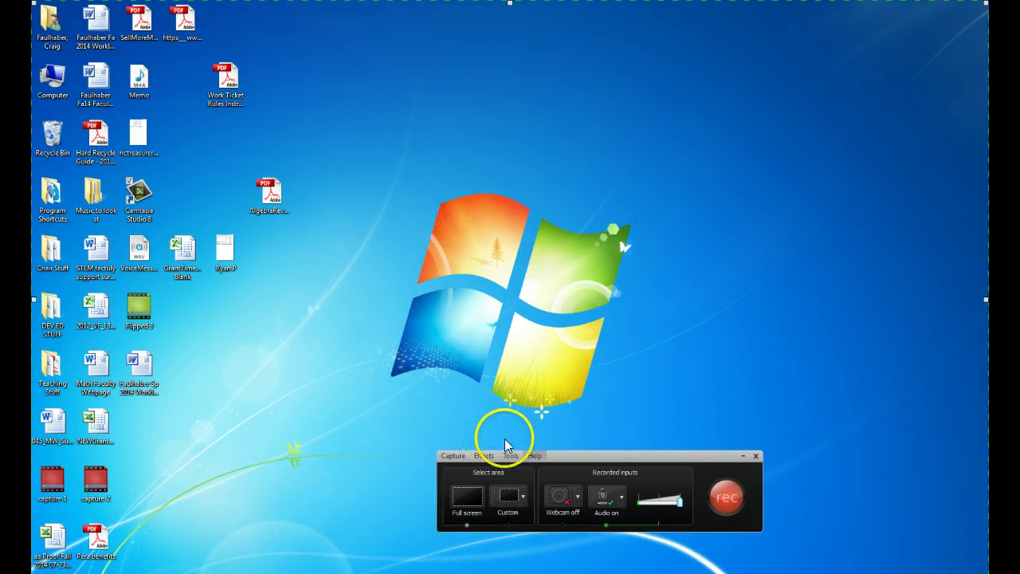
pyautogui.click(509, 496)
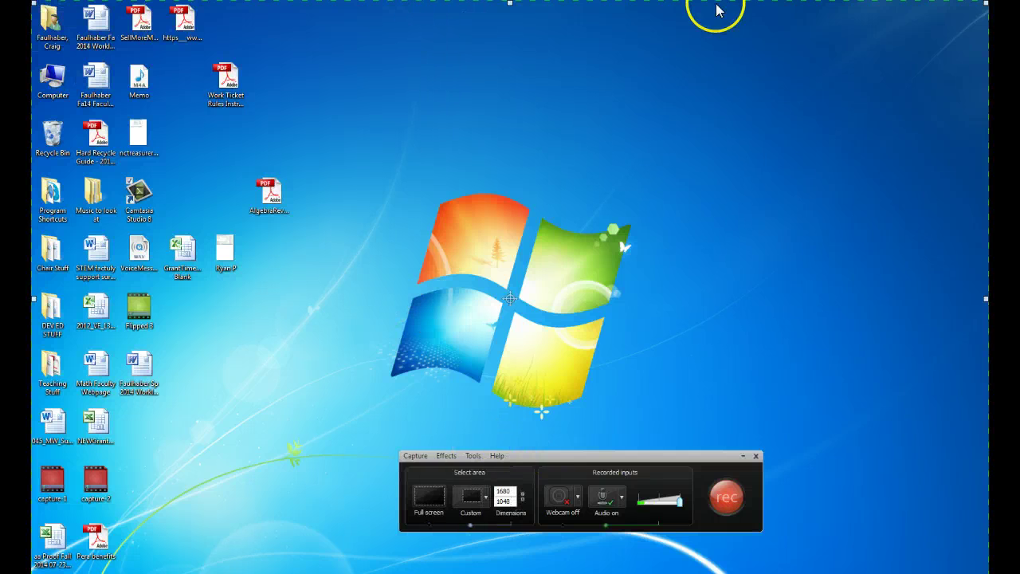
pyautogui.moveTo(511, 299); pyautogui.dragTo(345, 394)
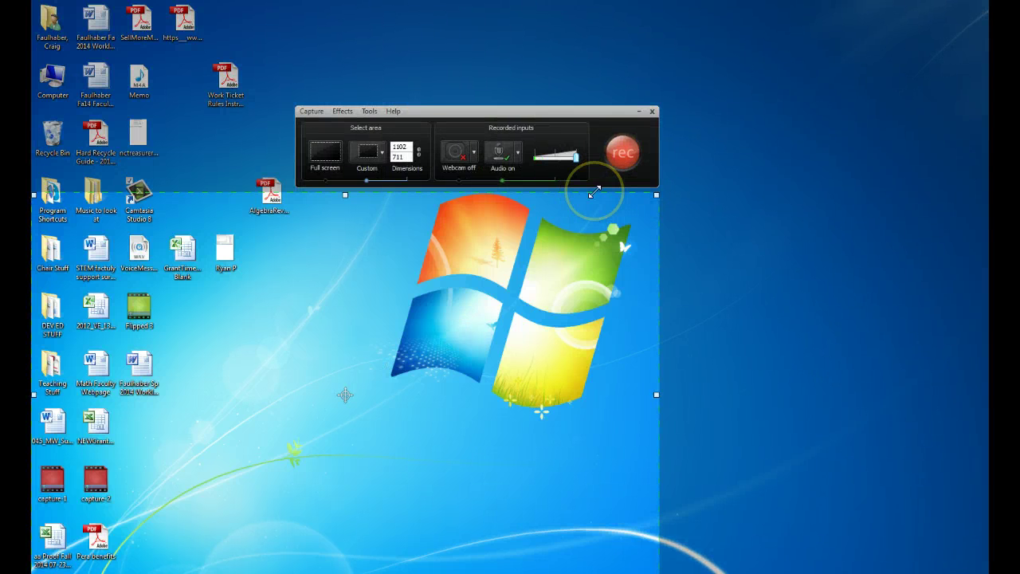
pyautogui.moveTo(656, 394); pyautogui.dragTo(659, 393)
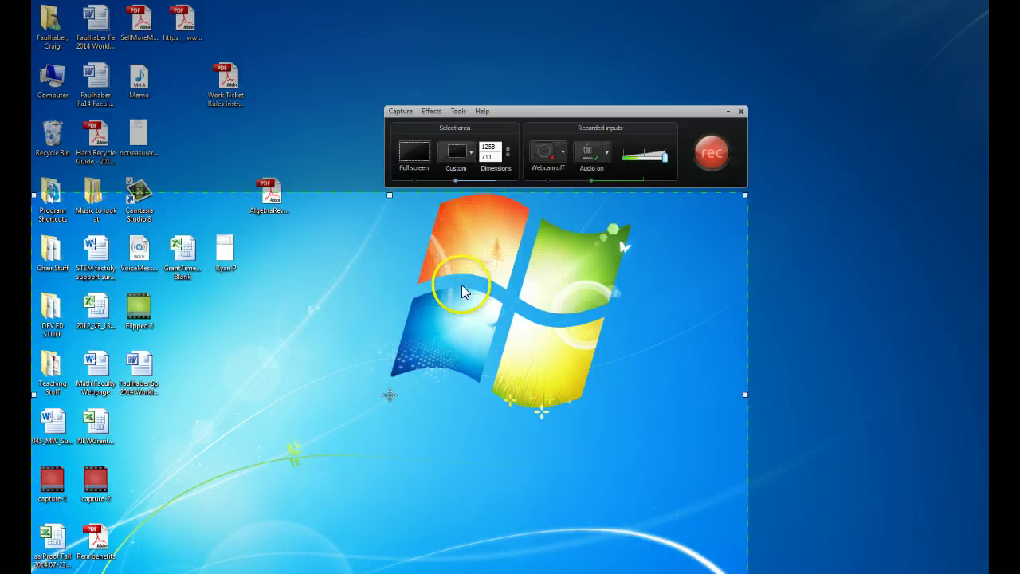
pyautogui.moveTo(544, 110); pyautogui.dragTo(556, 100)
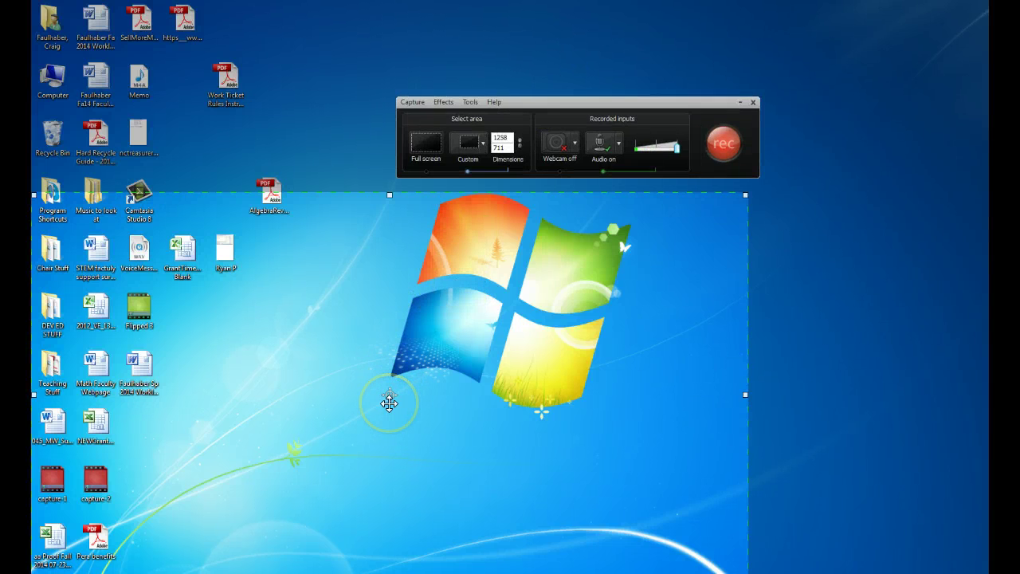
pyautogui.moveTo(389, 401); pyautogui.dragTo(501, 287)
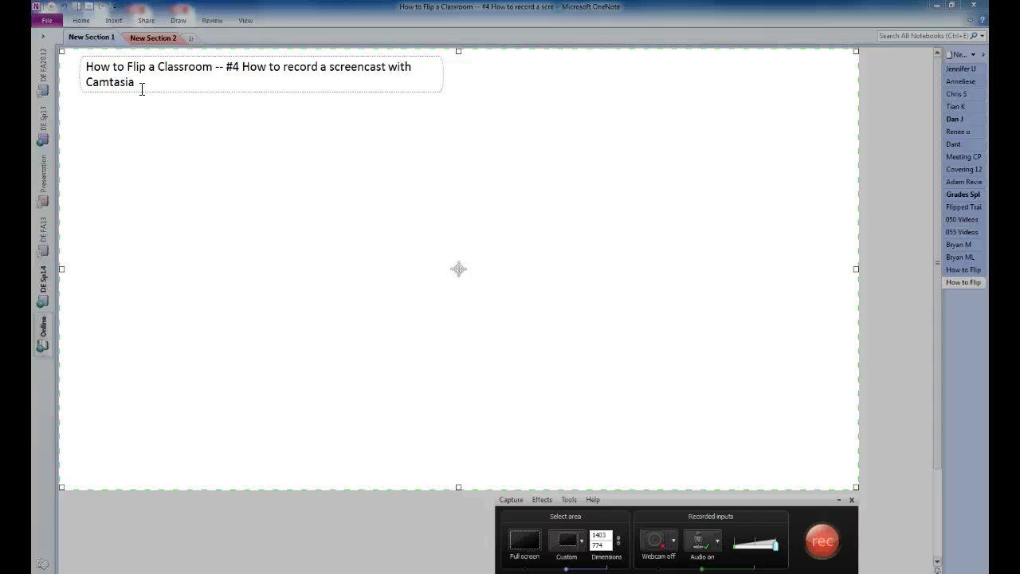
# - Fit the capture area over the OneNote 'How to Flip a Classroom' page
pyautogui.click(62, 55)
# - Start recording and handwrite 'Hello!' under the OneNote page title, then exit inking
pyautogui.click(825, 540)
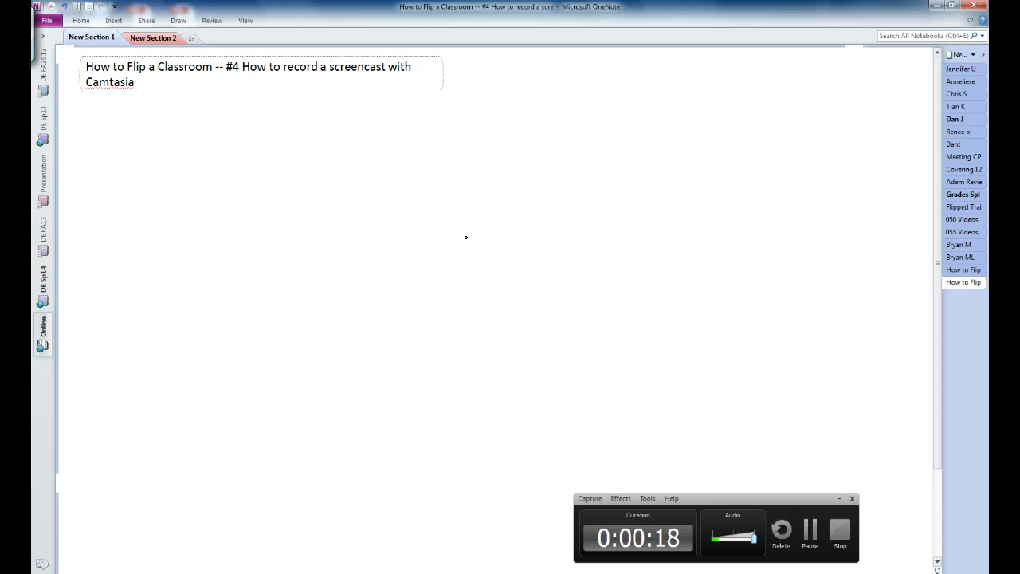
pyautogui.moveTo(216, 152)
pyautogui.mouseDown()
pyautogui.moveTo(220, 183)
pyautogui.moveTo(234, 203)
pyautogui.mouseUp()
pyautogui.moveTo(217, 181); pyautogui.dragTo(241, 181)
pyautogui.moveTo(243, 187); pyautogui.dragTo(253, 194)
pyautogui.moveTo(273, 151)
pyautogui.mouseDown()
pyautogui.moveTo(271, 195)
pyautogui.moveTo(317, 168)
pyautogui.mouseUp()
pyautogui.moveTo(372, 120); pyautogui.dragTo(365, 164)
pyautogui.click(363, 187)
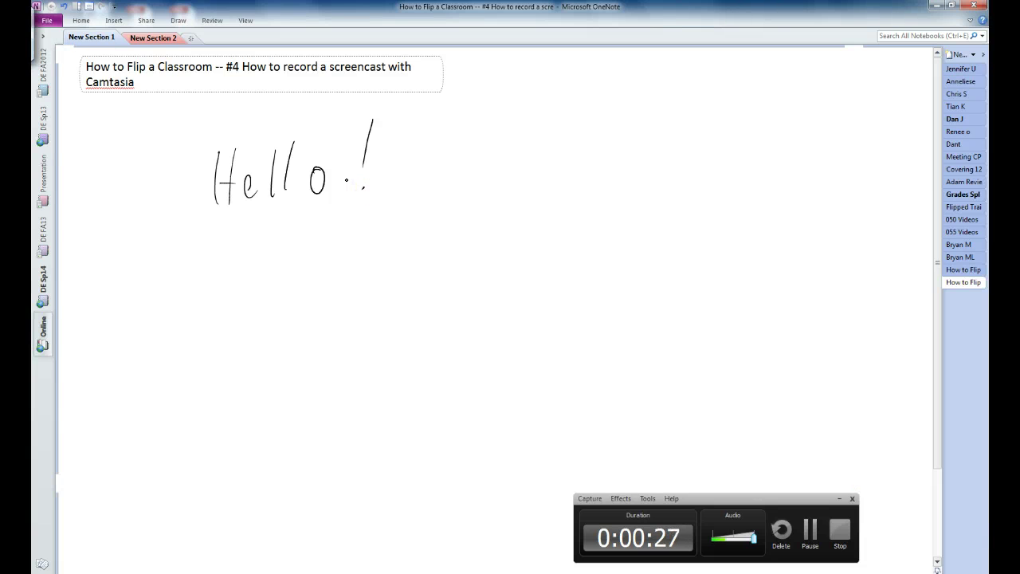
pyautogui.press('Escape')
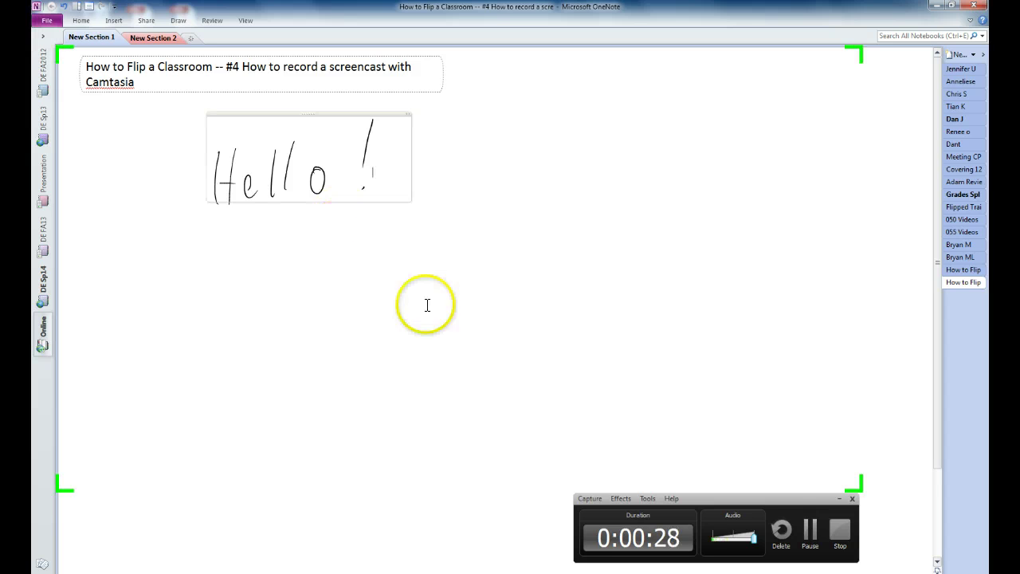
# - Stop the recording, pause the preview playback, and bring up the save dialog
pyautogui.click(840, 499)
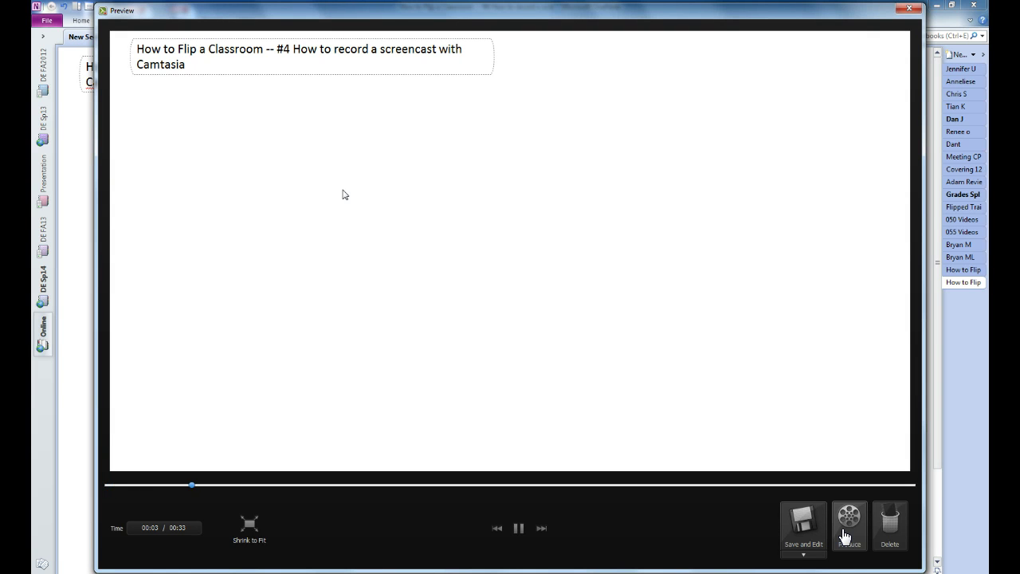
pyautogui.click(567, 439)
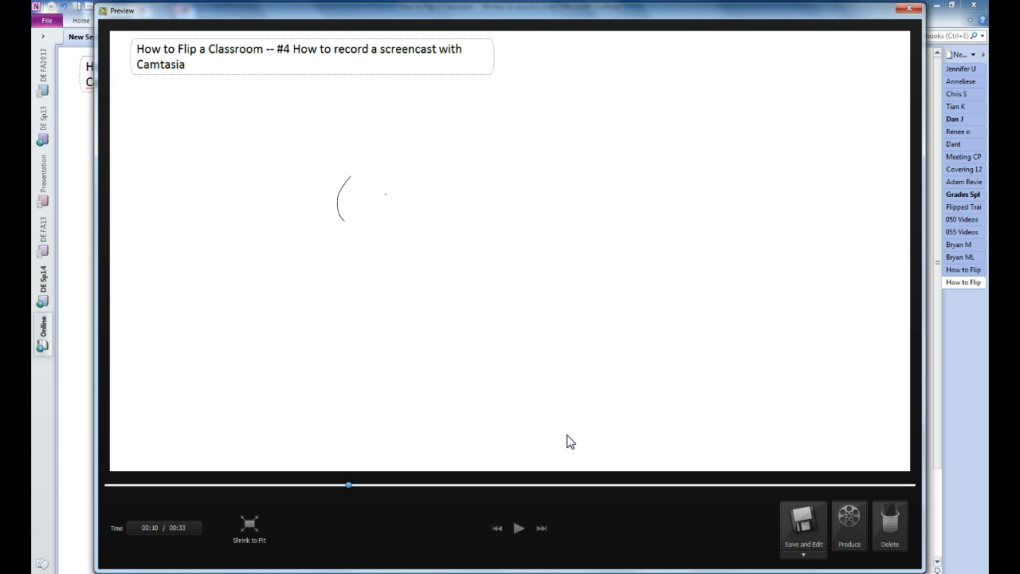
pyautogui.click(661, 433)
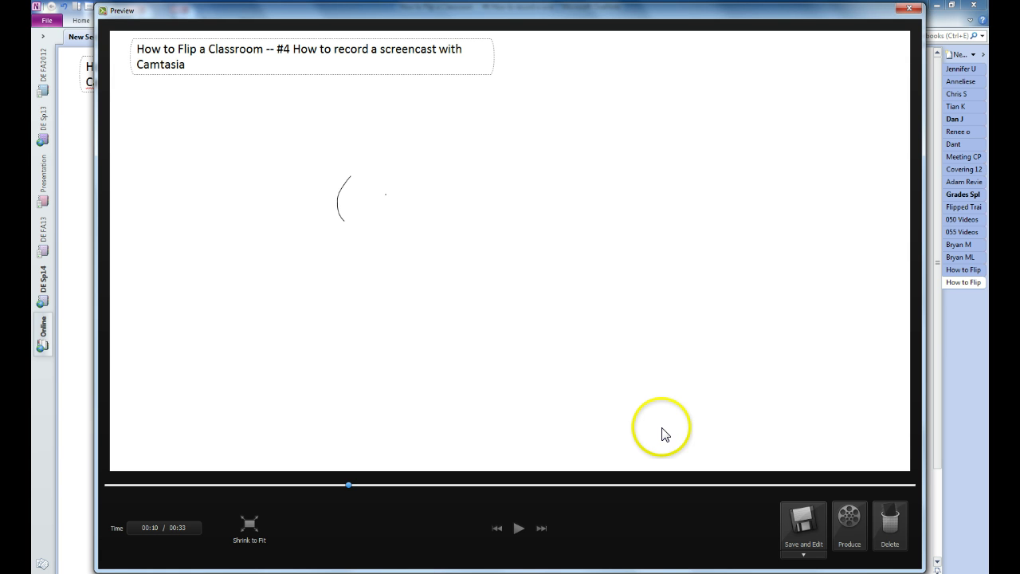
# - Save the recording as capture-3 and set editing dimensions to 1280 x 720 YouTube & Screencast
pyautogui.click(804, 522)
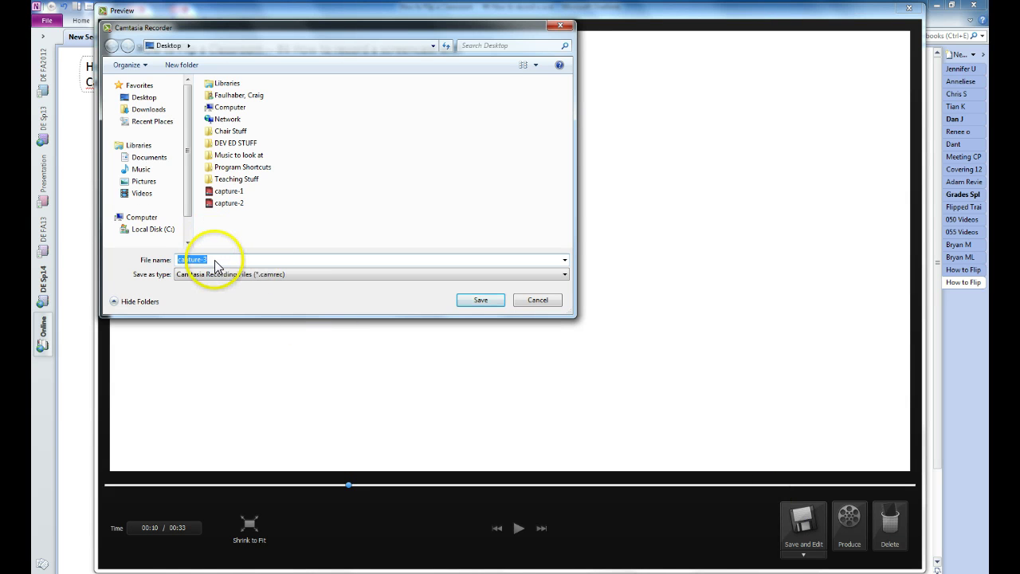
pyautogui.click(481, 302)
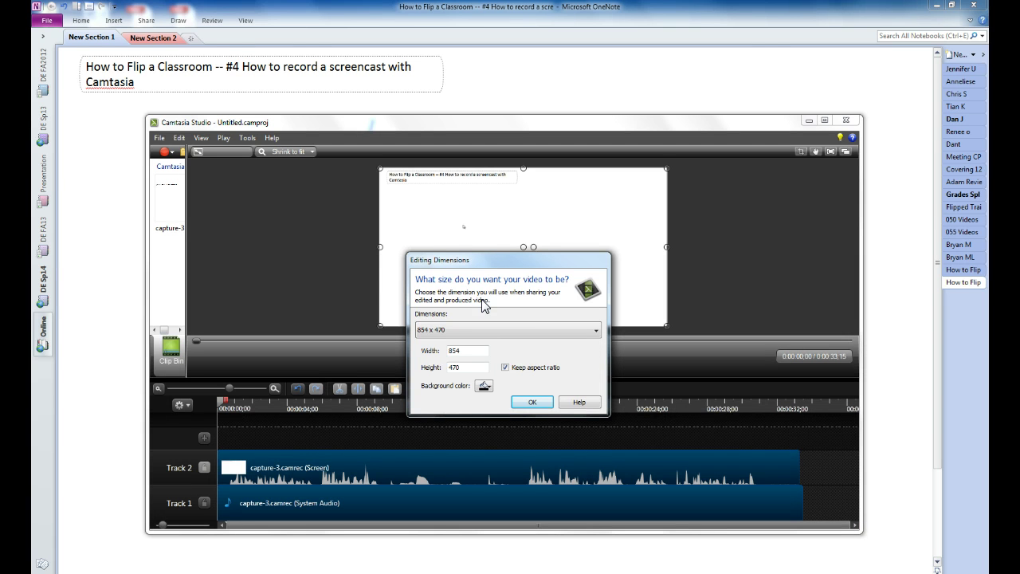
pyautogui.click(503, 331)
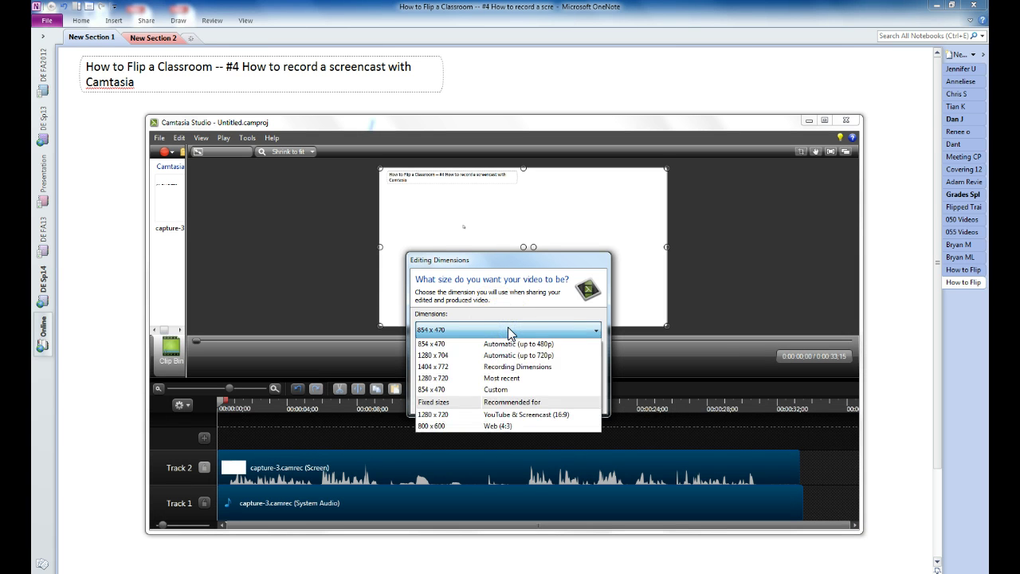
pyautogui.click(524, 421)
pyautogui.click(526, 405)
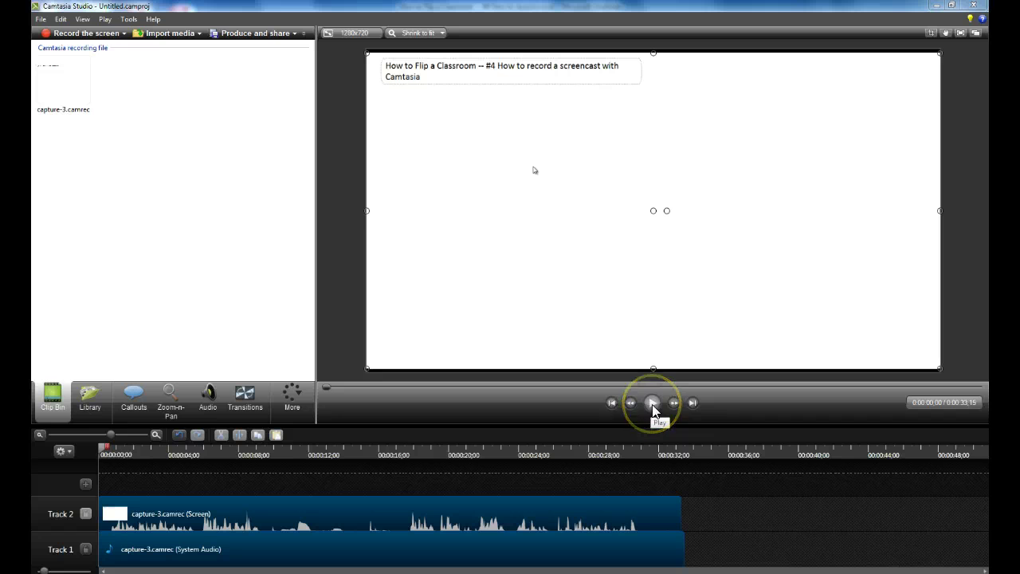
# - Play the recording in the preview and pause it at 0:00:05;17
pyautogui.click(653, 407)
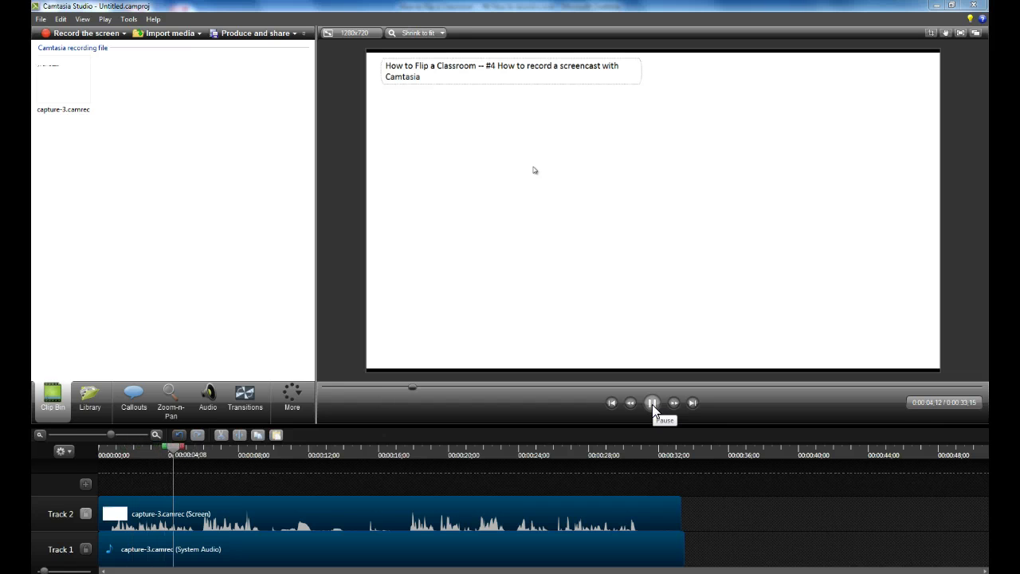
pyautogui.click(652, 407)
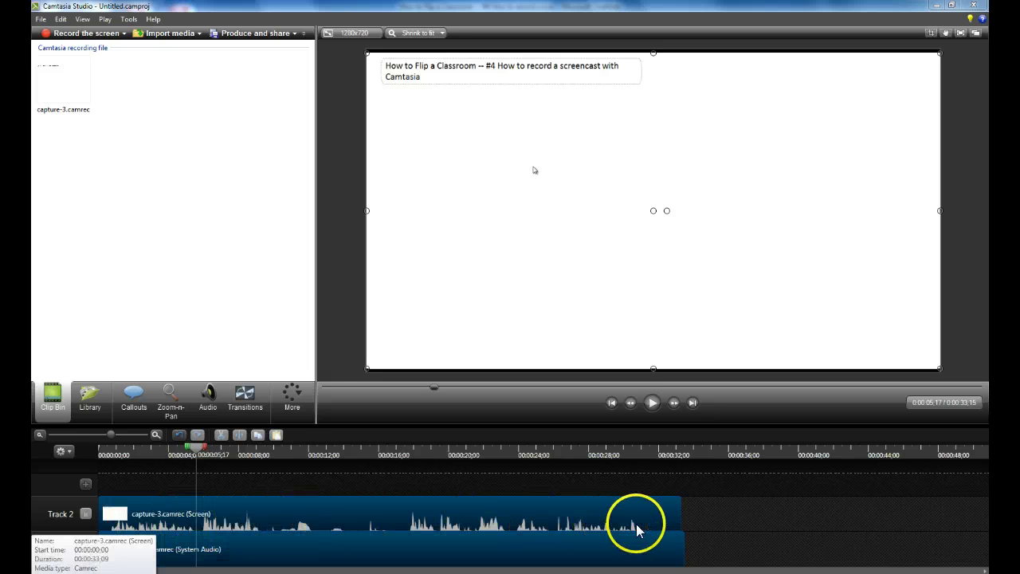
pyautogui.click(572, 501)
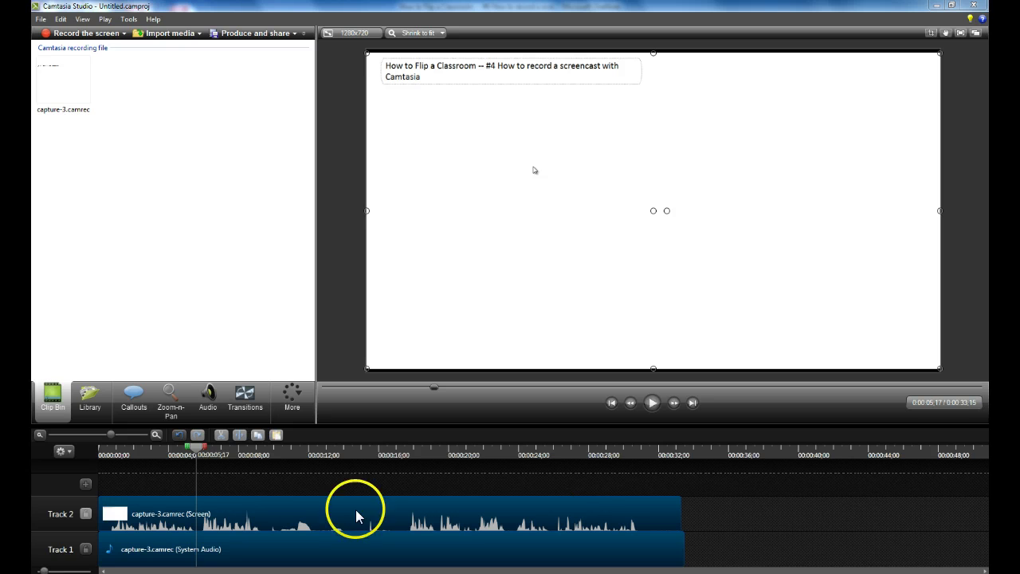
# - Save the project as 'Test Video' on the Desktop
pyautogui.click(40, 20)
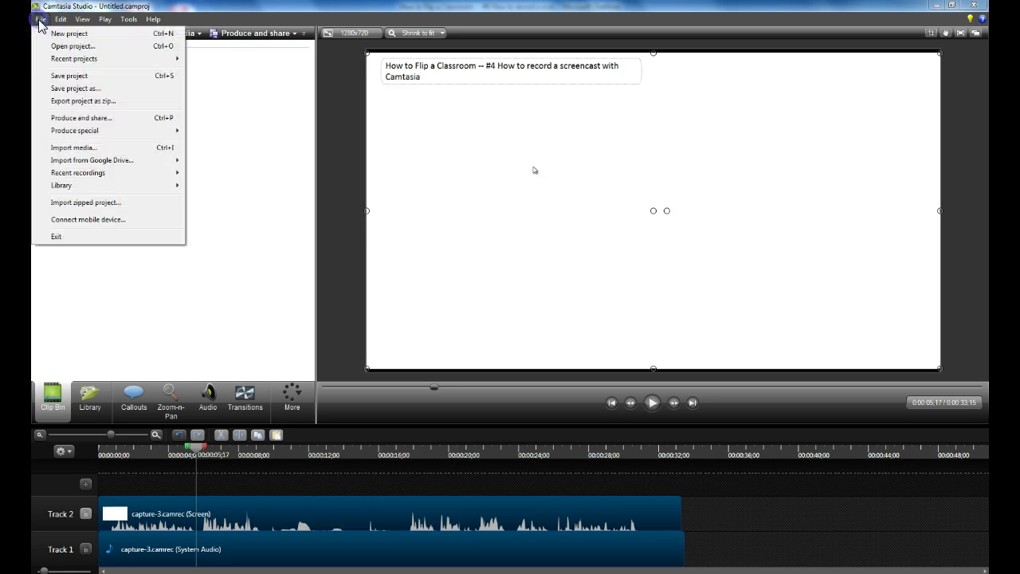
pyautogui.click(64, 85)
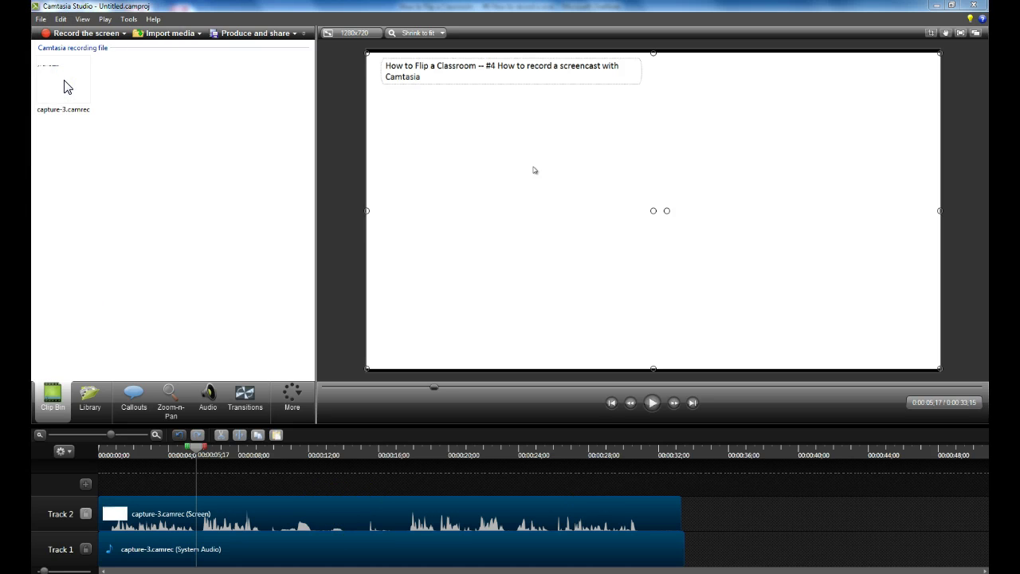
pyautogui.click(251, 186)
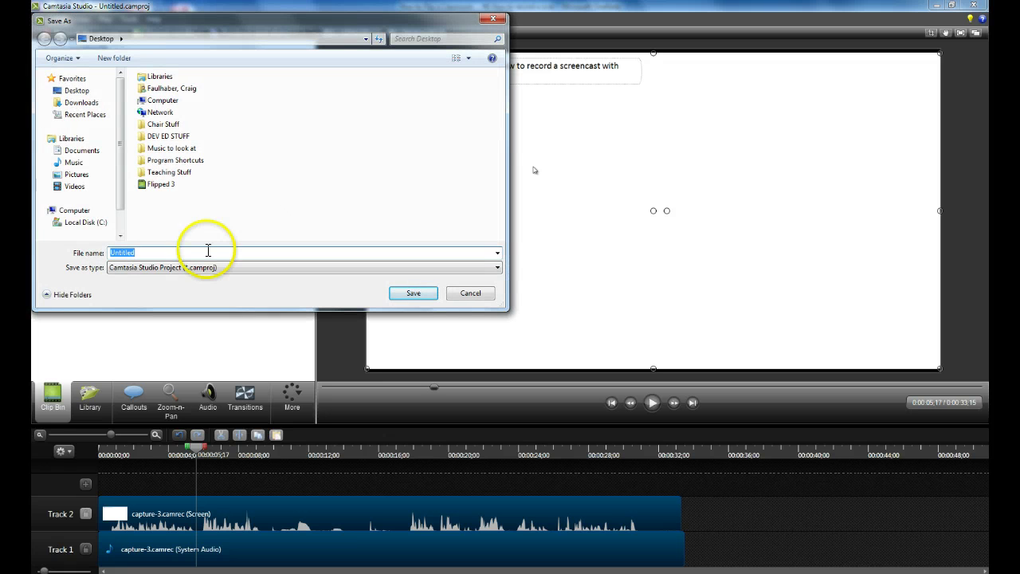
pyautogui.write('Test Video')
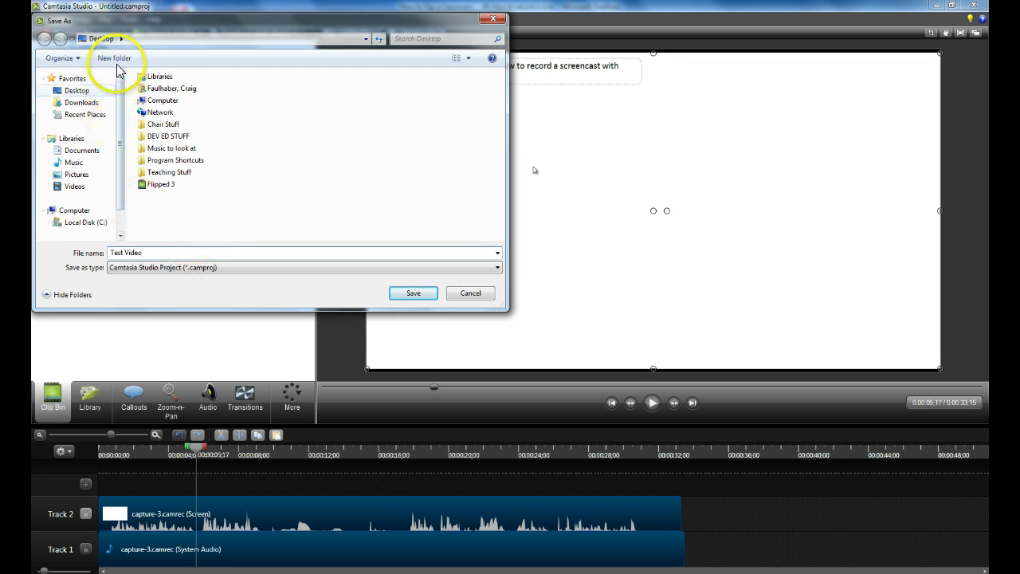
pyautogui.click(414, 292)
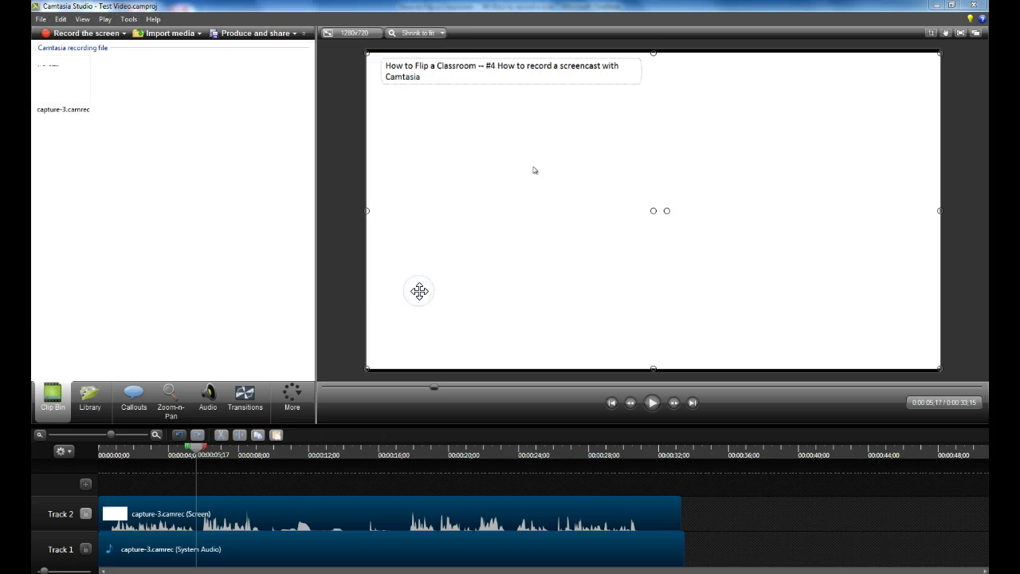
# - Close Camtasia Studio
pyautogui.click(519, 255)
pyautogui.click(948, 9)
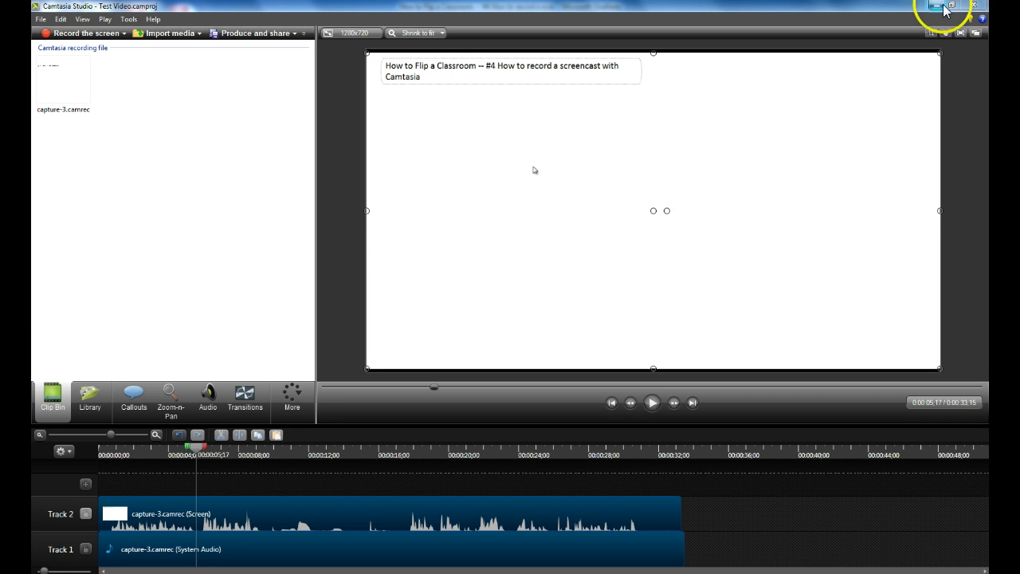
pyautogui.click(973, 6)
# - Close OneNote, reopen the Test Video project from the desktop, then dismiss the new screen recorder
pyautogui.click(973, 8)
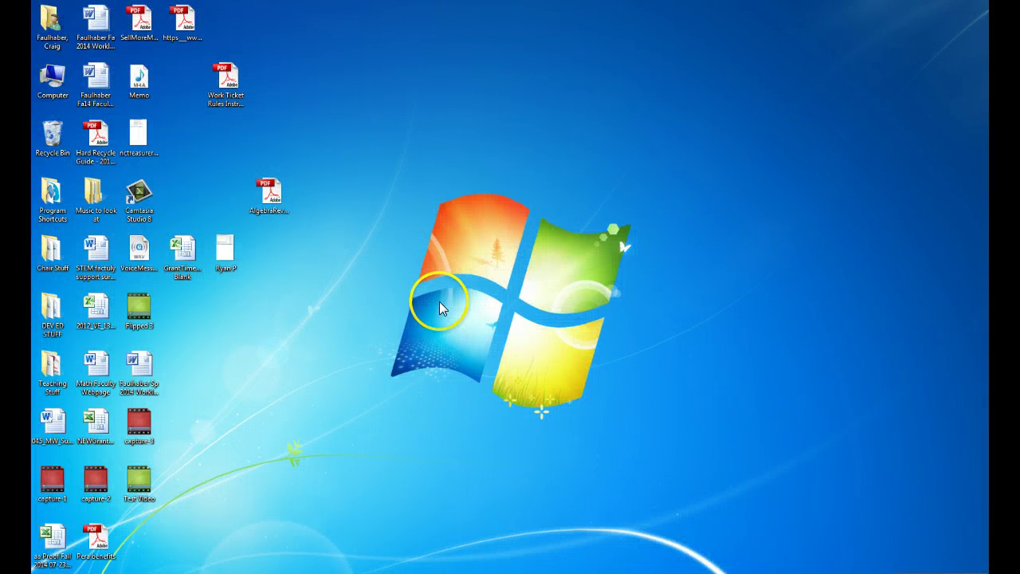
pyautogui.doubleClick(140, 483)
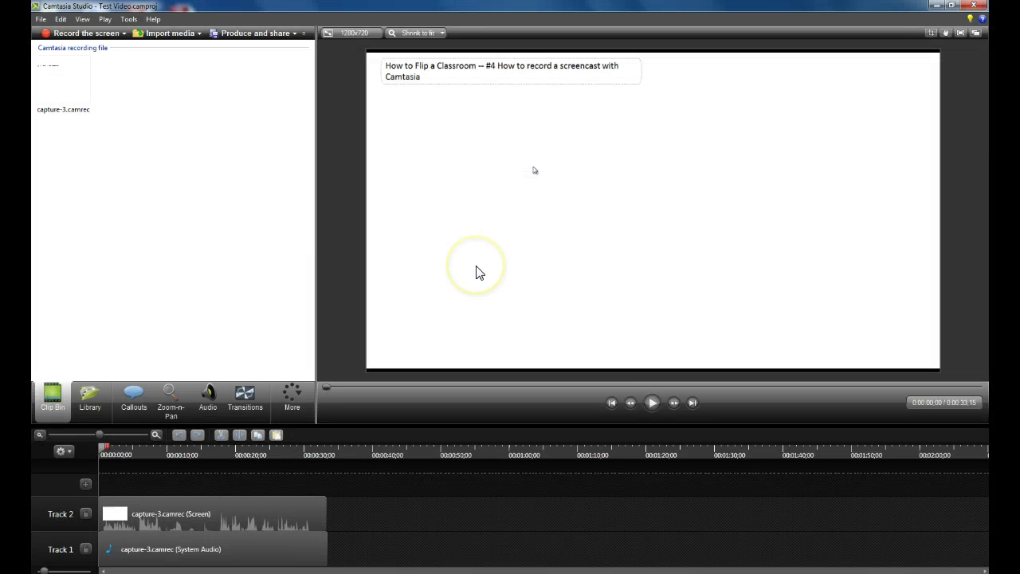
pyautogui.click(75, 38)
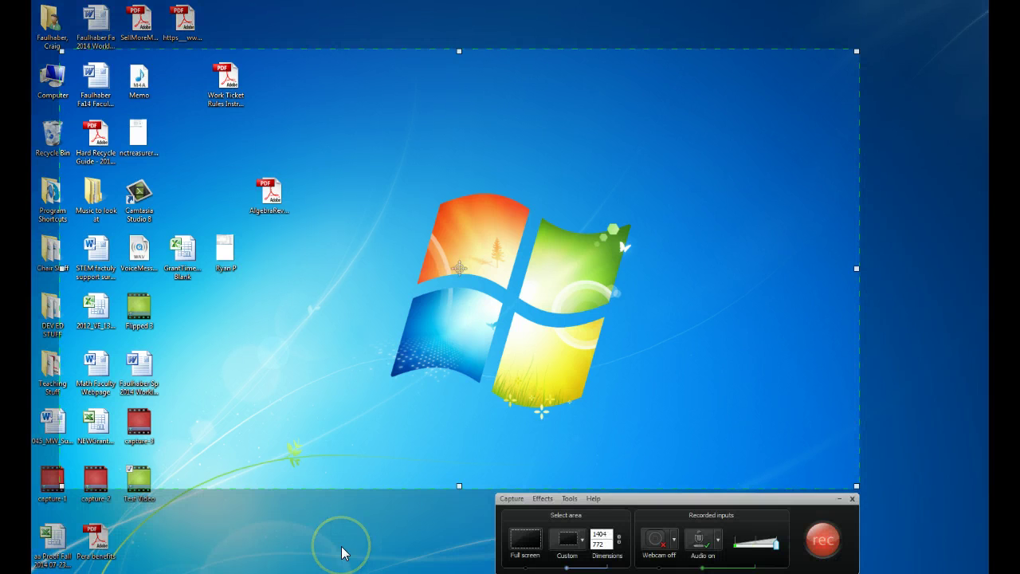
pyautogui.click(852, 500)
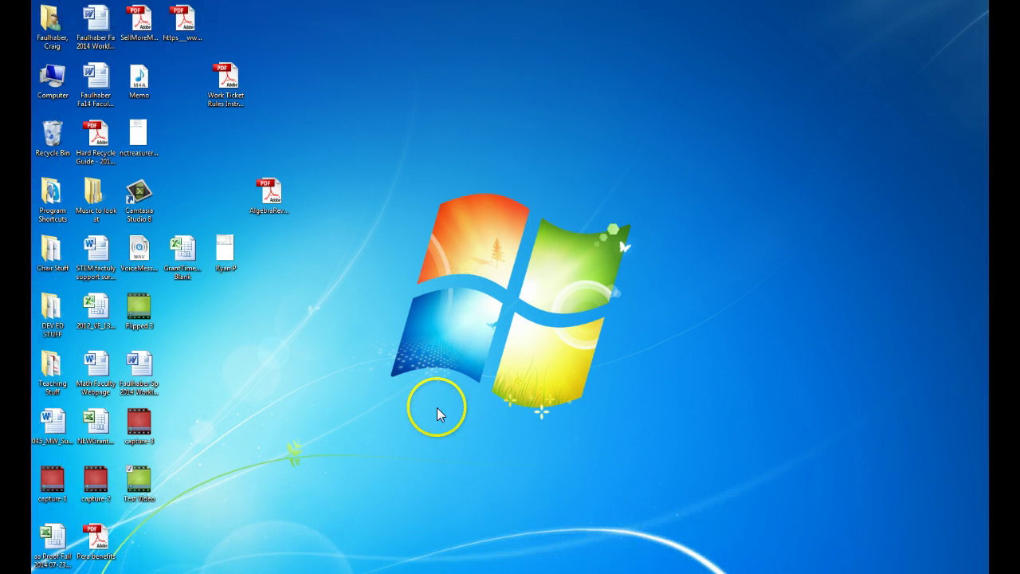
# - Restore OneNote to the How to Flip a Classroom page with the Video Quiz #4 note
pyautogui.click(371, 459)
pyautogui.hotkey('alt', 'Tab')
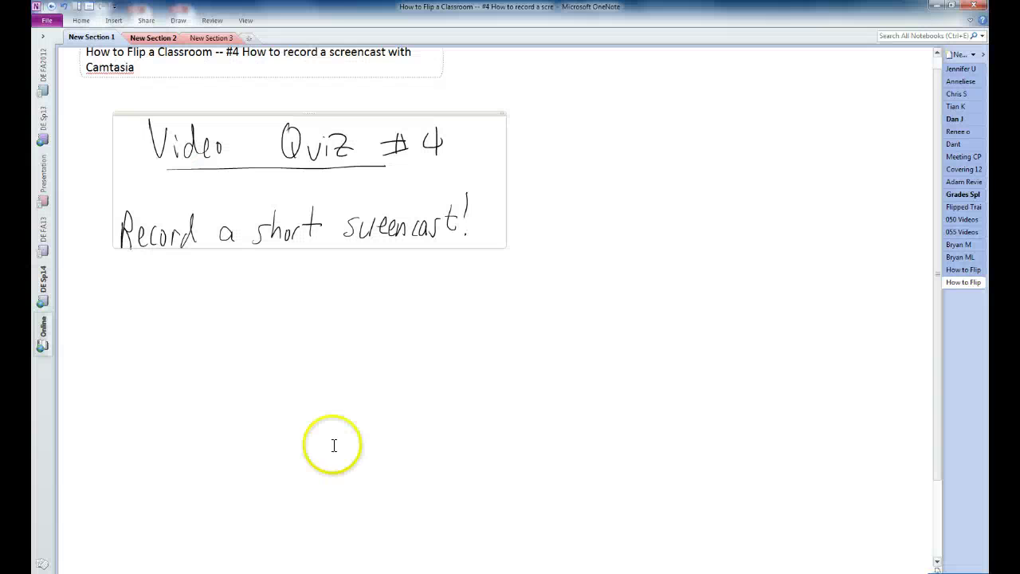